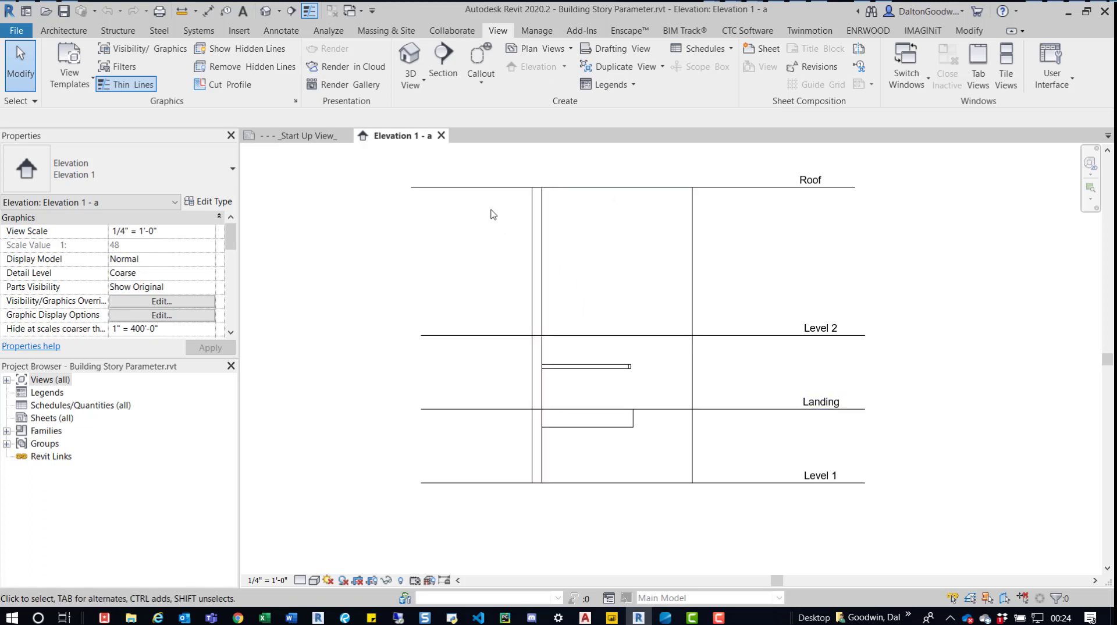
- Inspect the properties of the wall, the railing and the assembled stair in the elevation
click(536, 202)
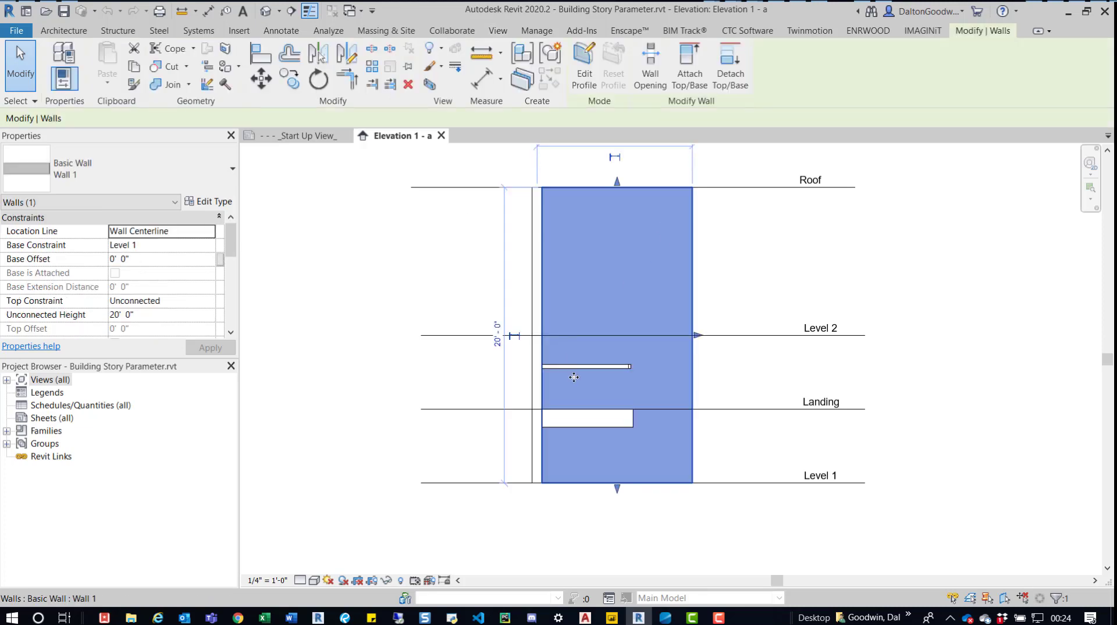
click(592, 367)
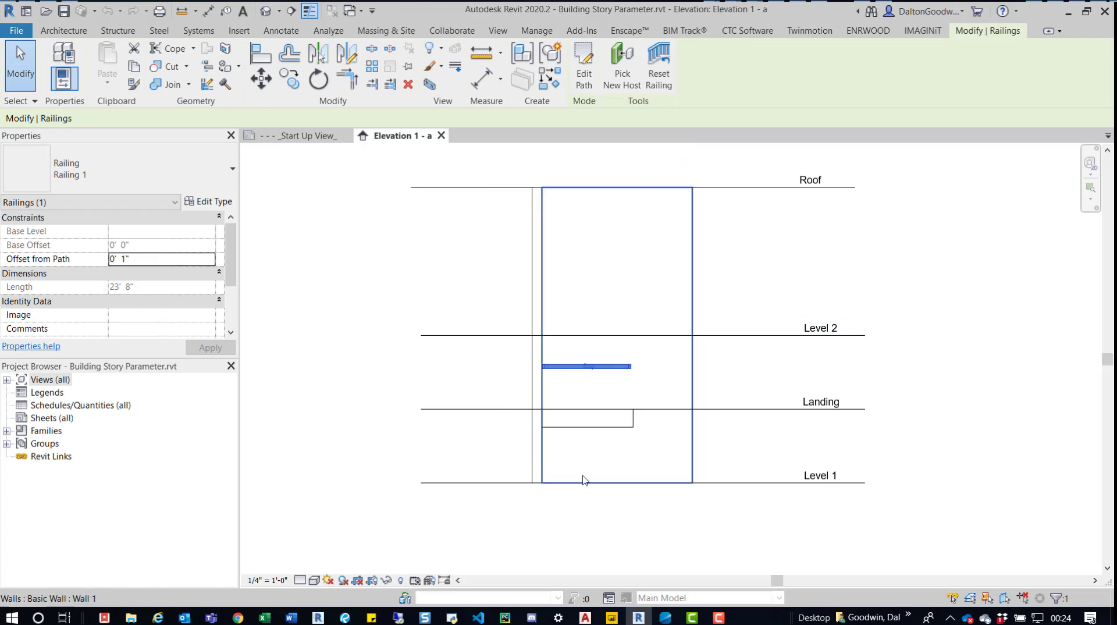
click(611, 427)
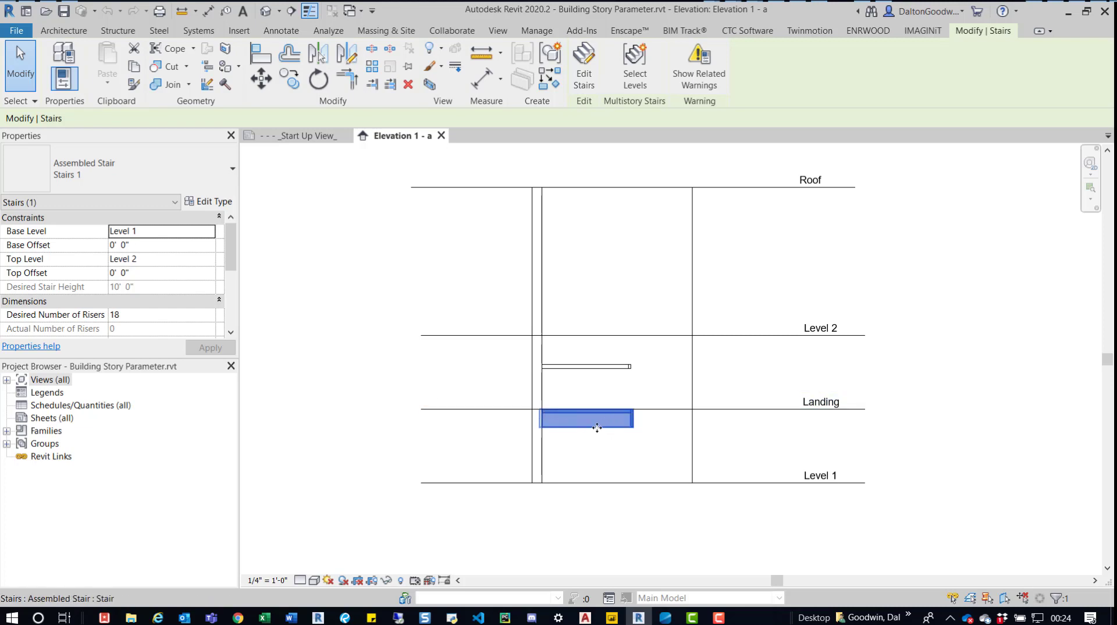
click(388, 355)
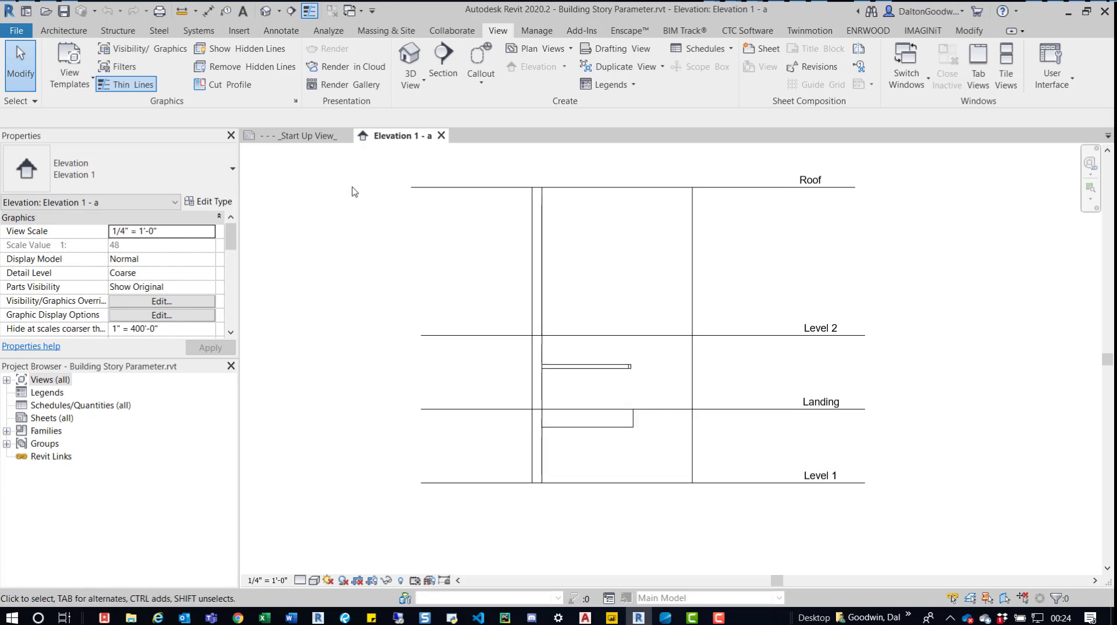
- Examine the level lines in the elevation, including Level 1 and Landing, and how they relate to the modelled elements
click(731, 483)
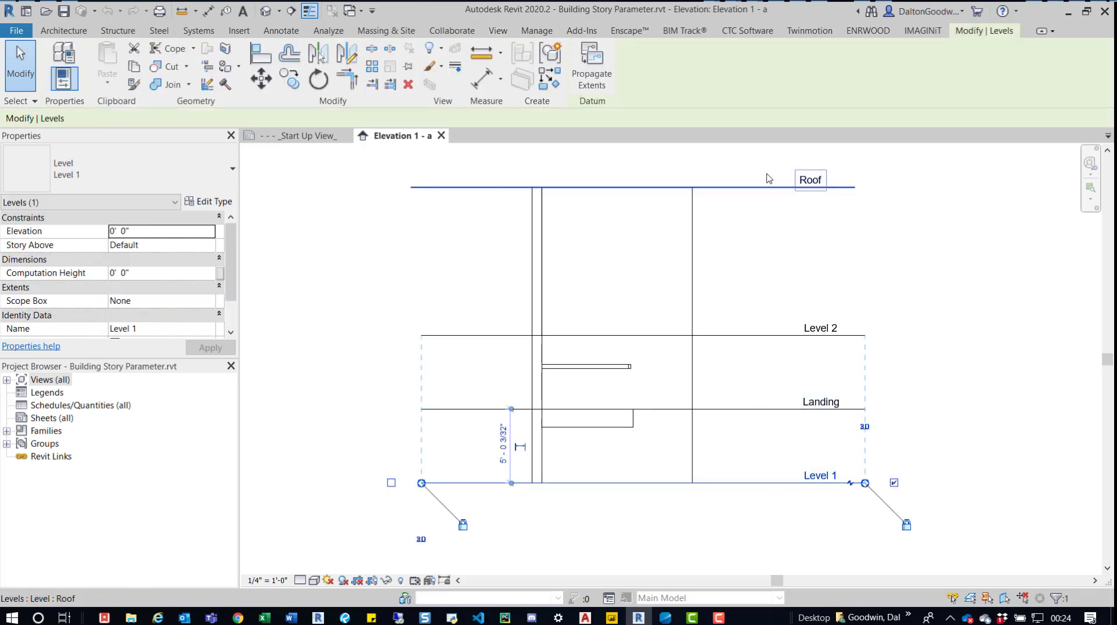
click(778, 407)
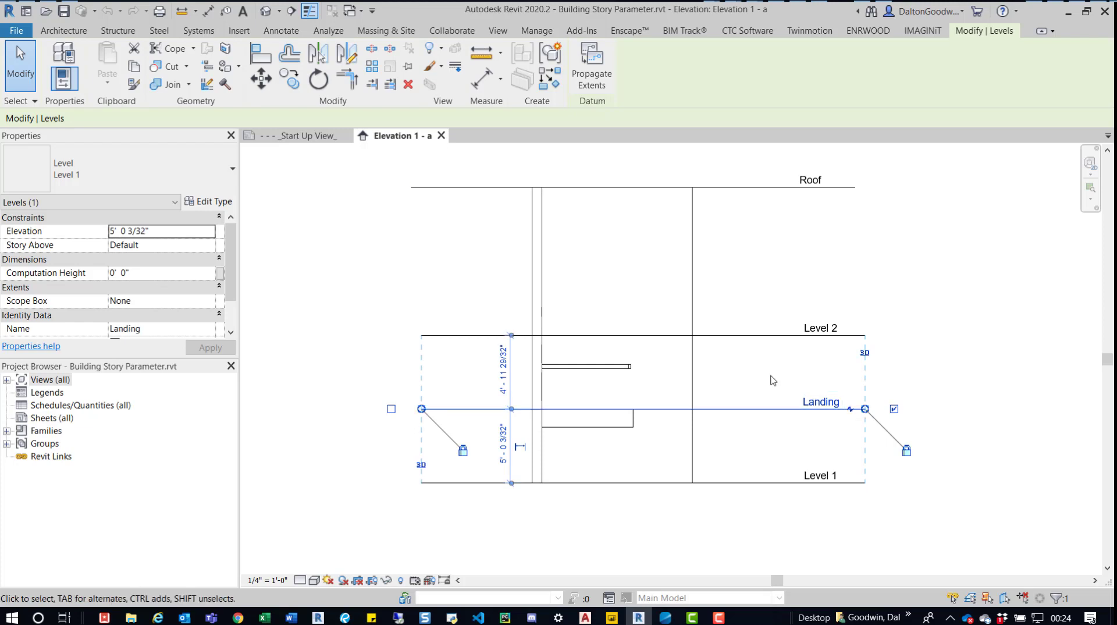
click(775, 378)
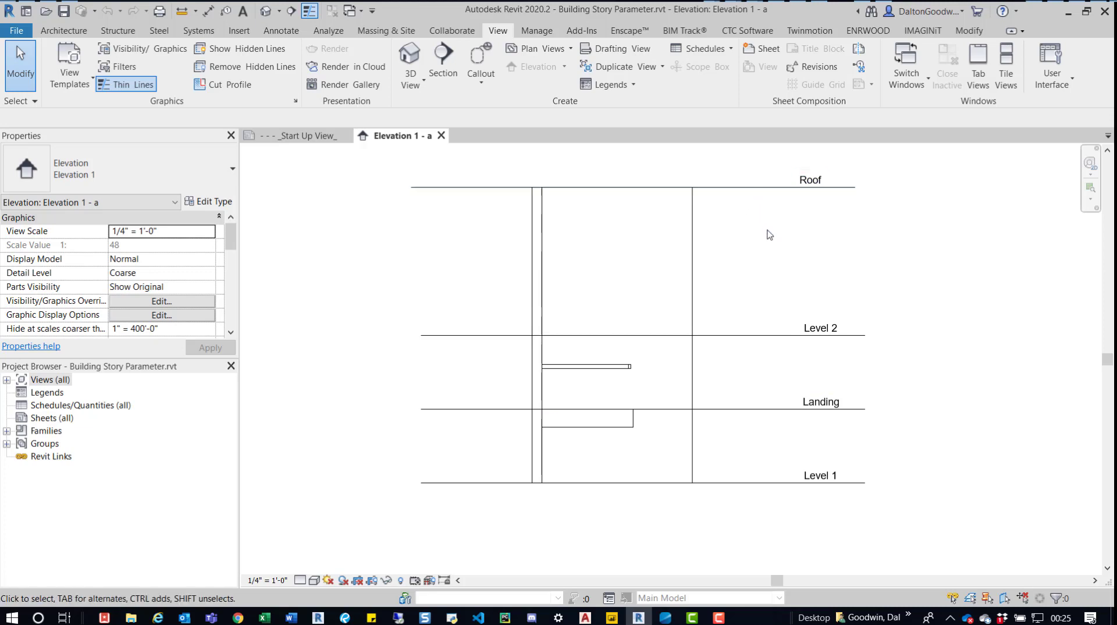
click(755, 336)
click(751, 195)
click(745, 502)
click(801, 410)
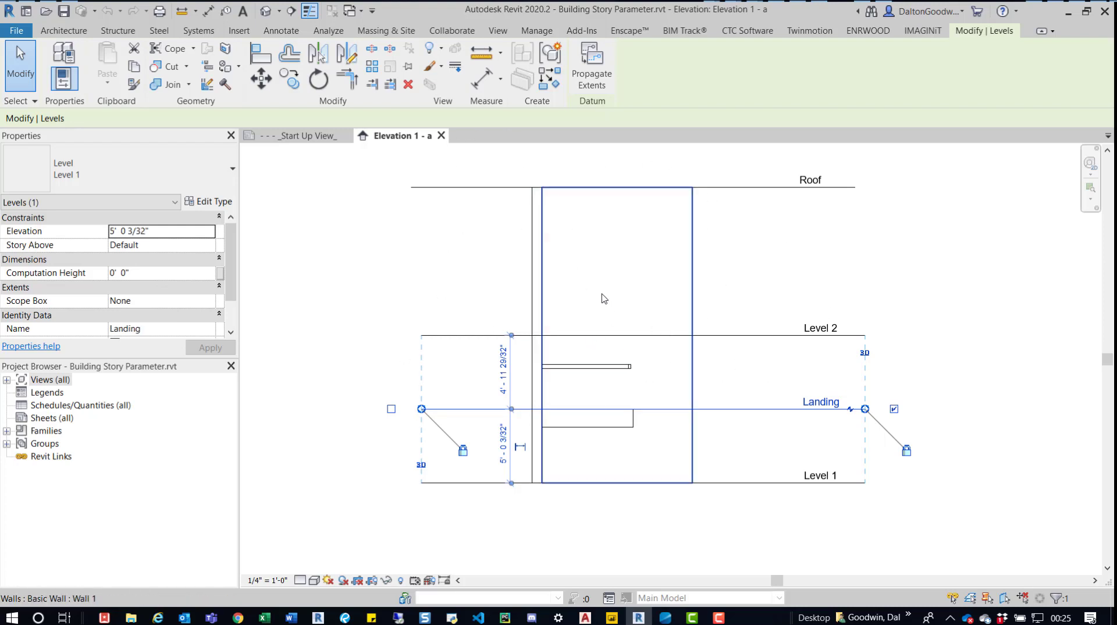
click(736, 290)
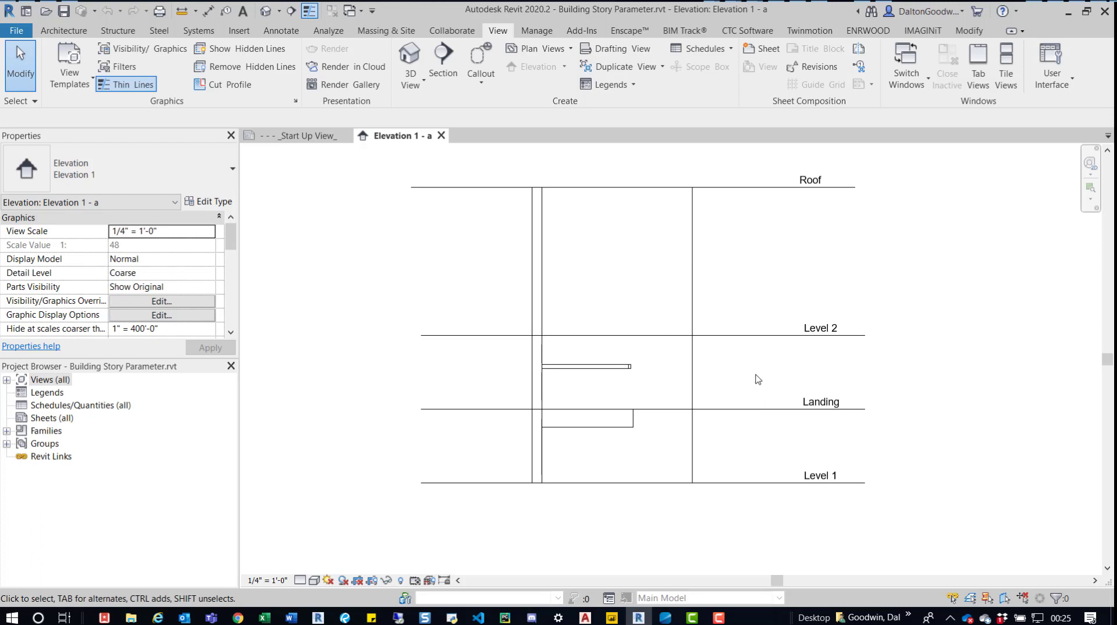
- Check the Landing level's identity data, including its Structural and Building Story settings
click(759, 408)
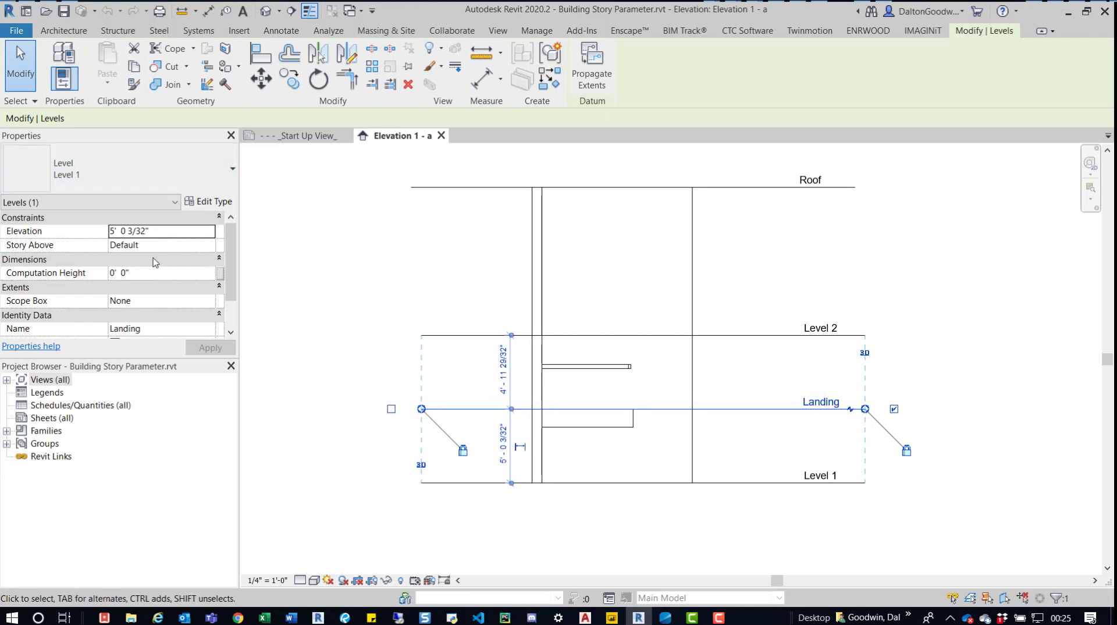
scroll(155, 261, down, 1)
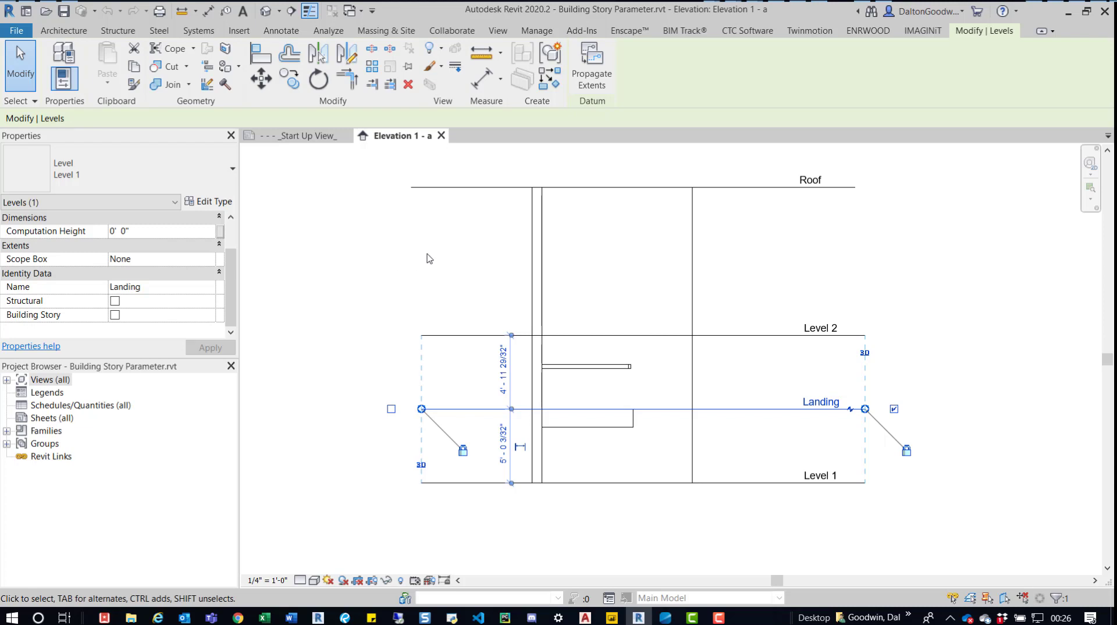
click(424, 258)
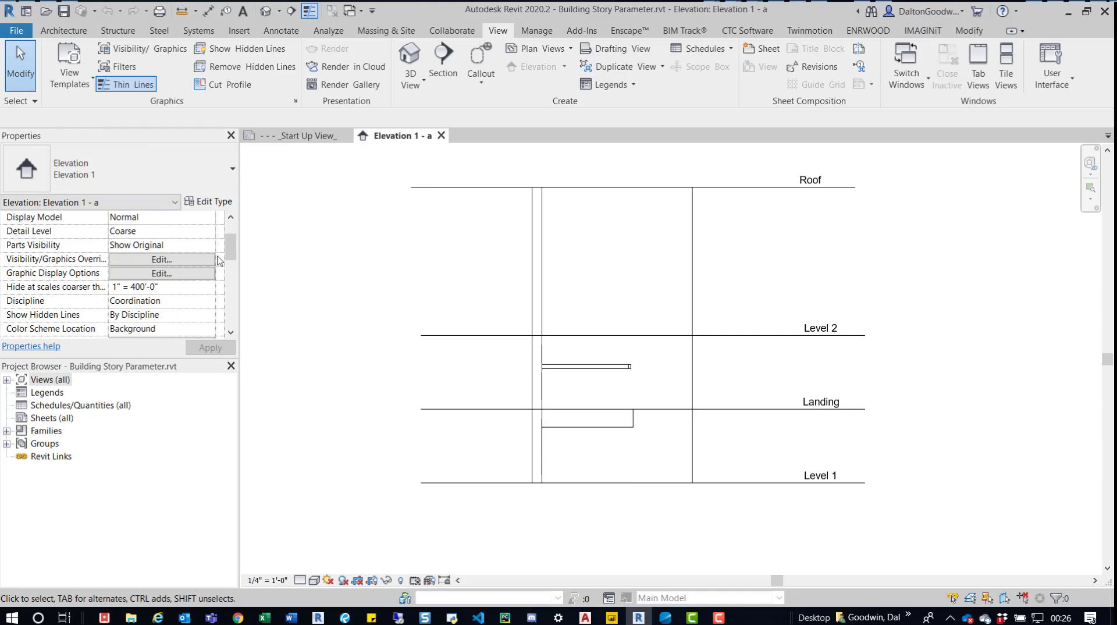
- From the elevation's visibility/graphics overrides, create a new rule-based filter named Building Story
click(161, 260)
click(496, 157)
click(231, 428)
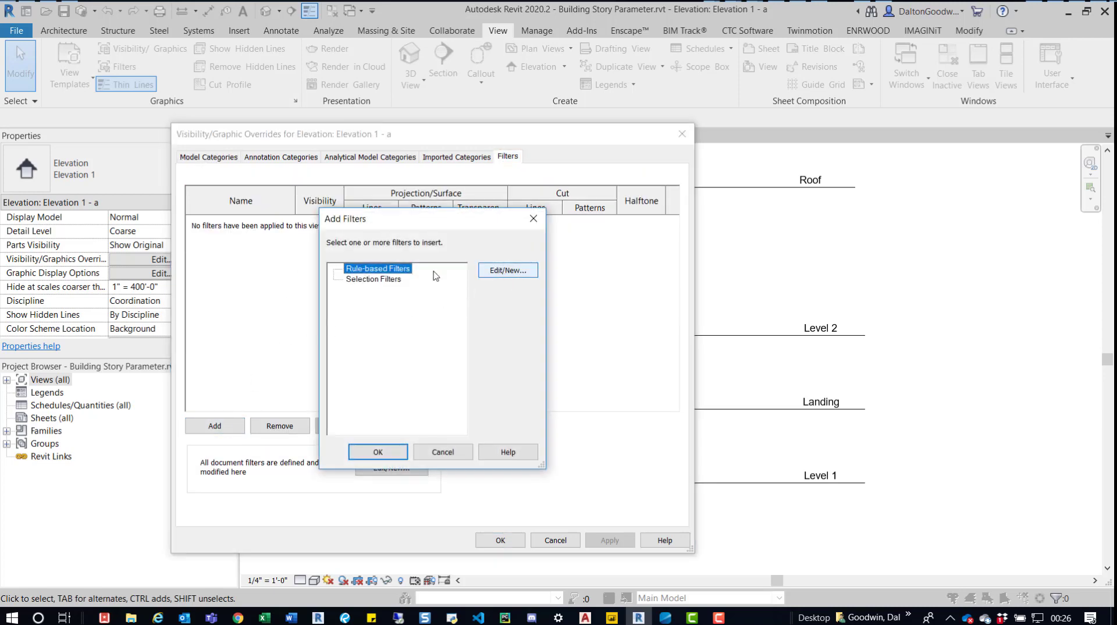
click(394, 283)
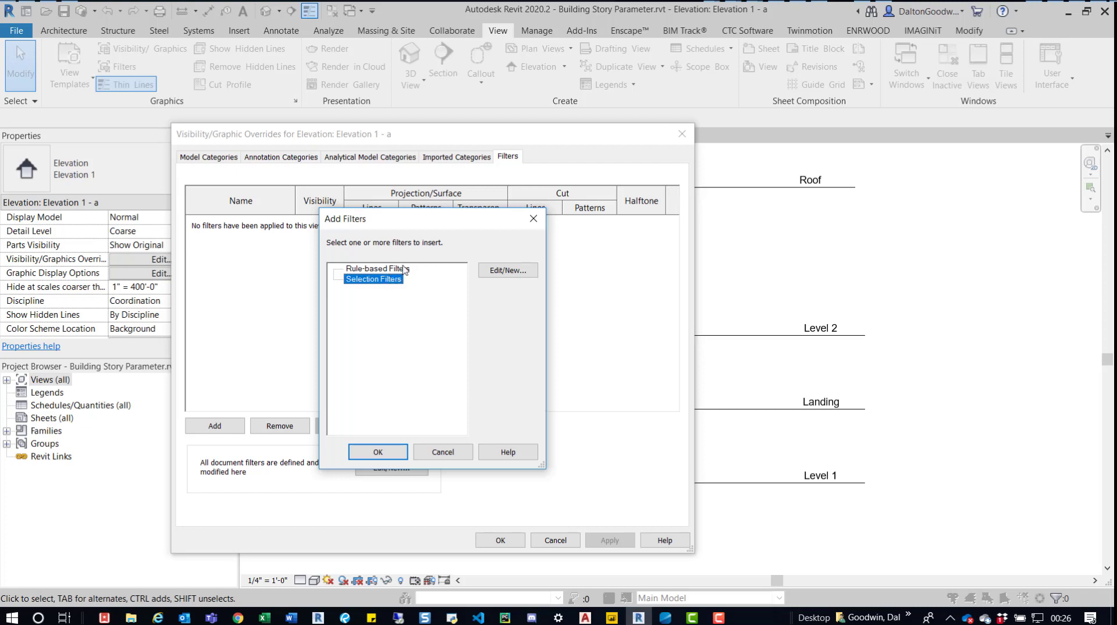
click(403, 269)
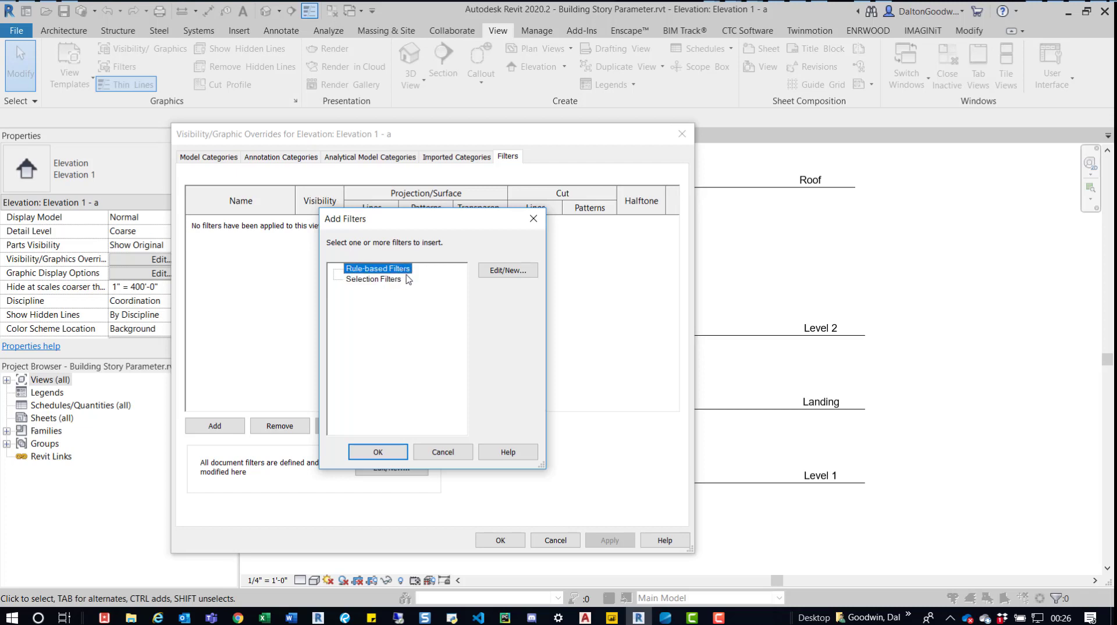
click(515, 271)
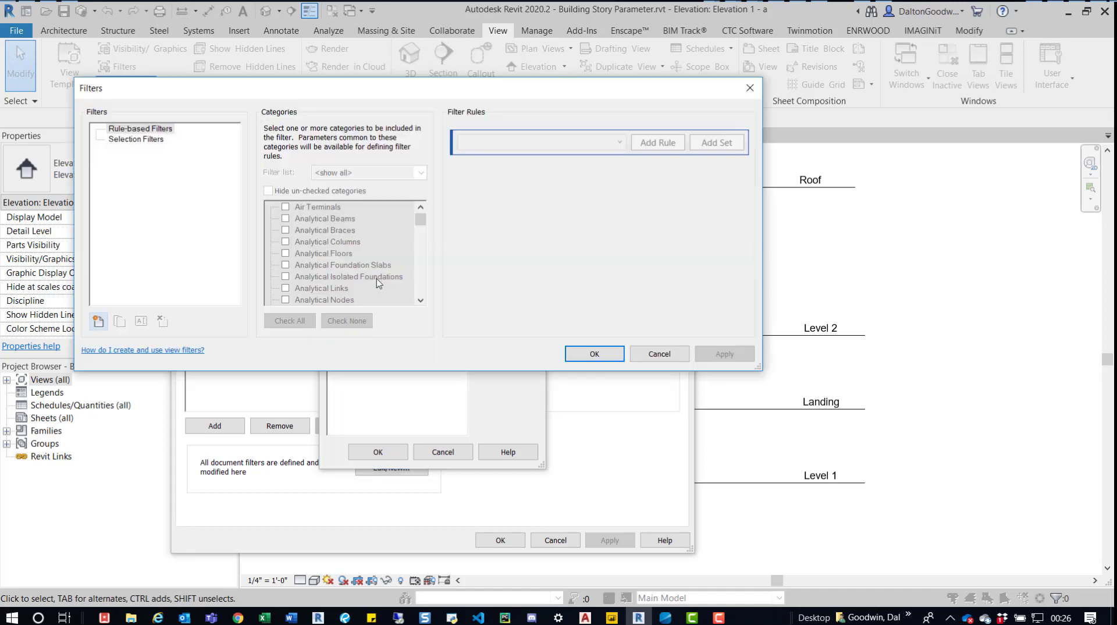
click(99, 321)
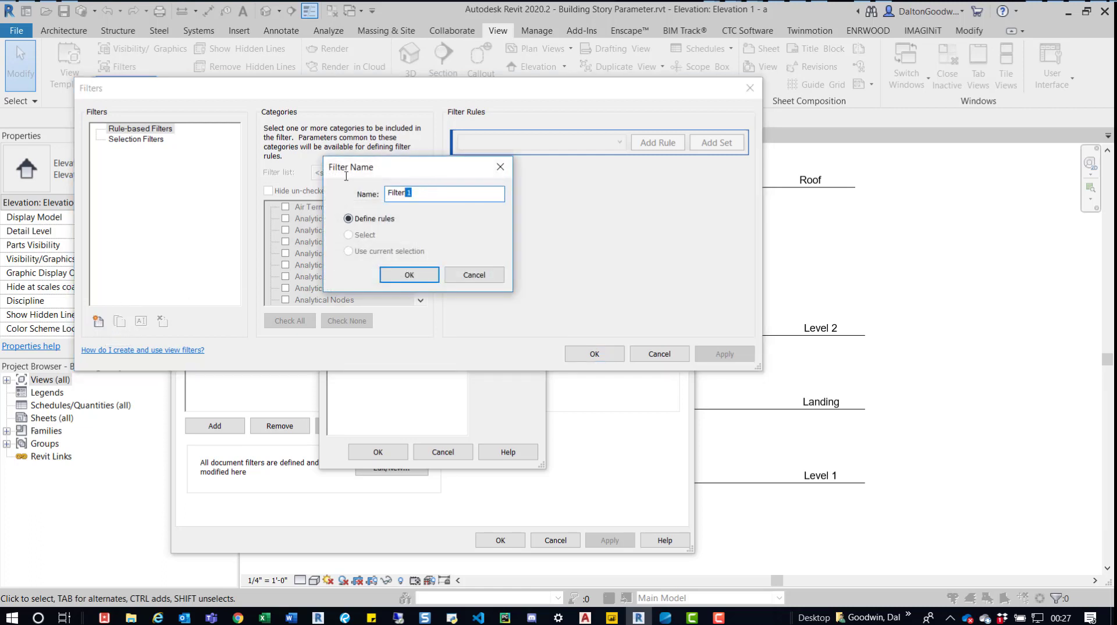
text(Building Story)
key(Return)
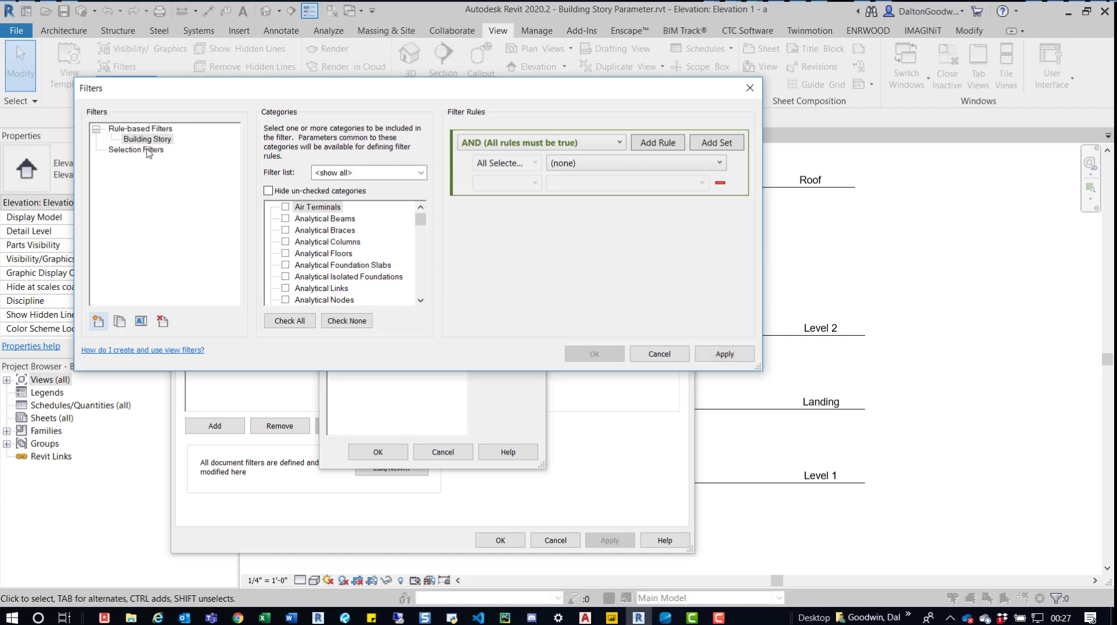
- Restrict the Building Story filter to the Levels category
click(328, 230)
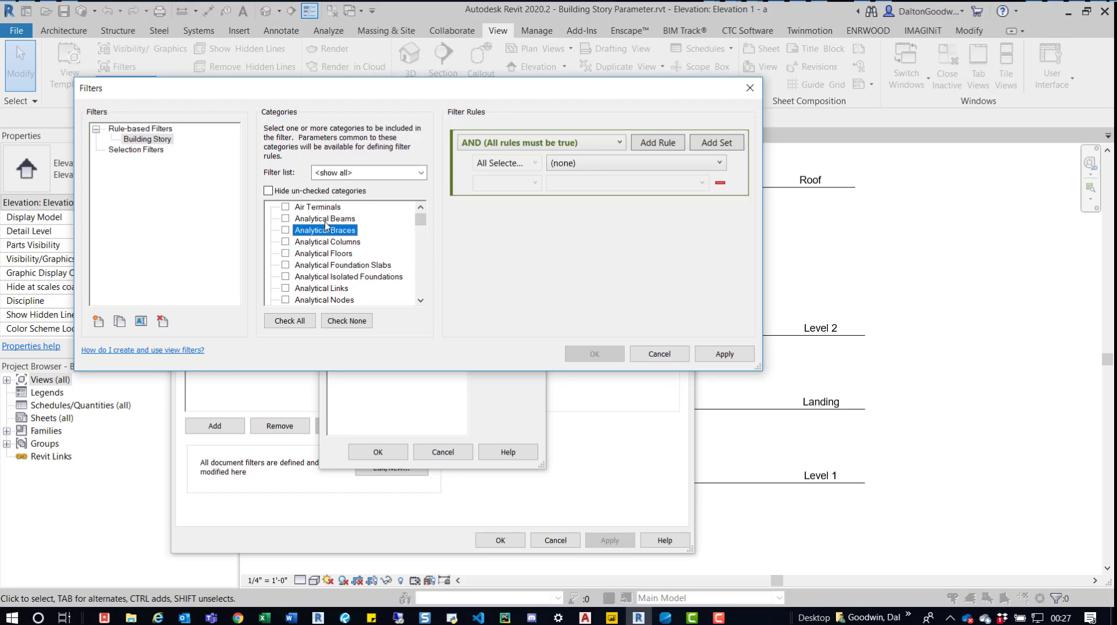
key(l)
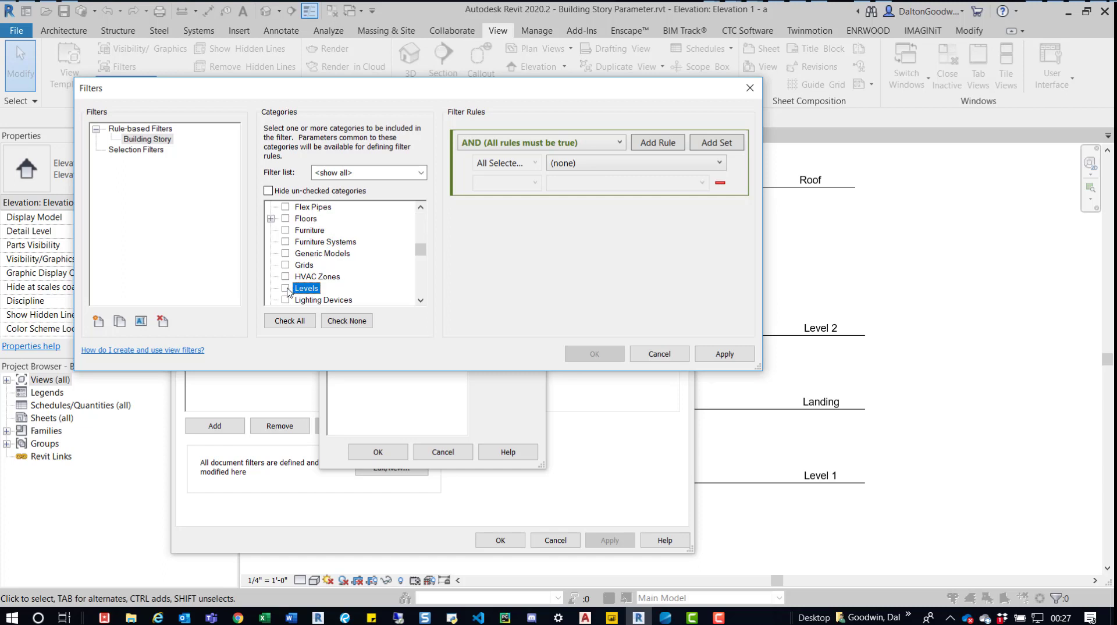
click(286, 289)
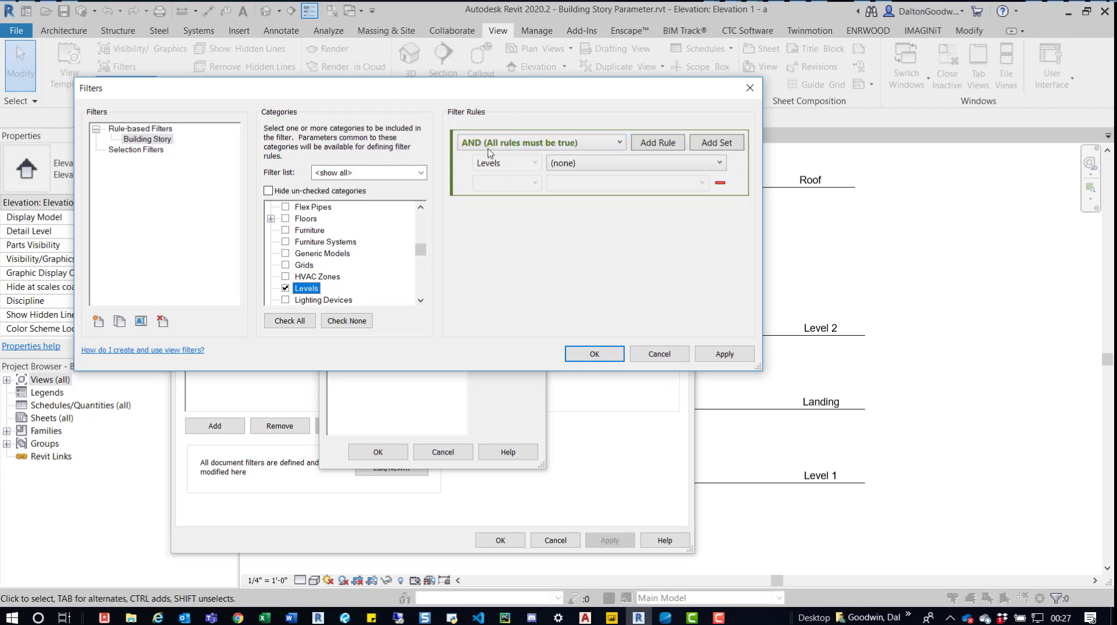
- Give the filter the rule that Building Story equals Yes, and save the filter definition
click(581, 163)
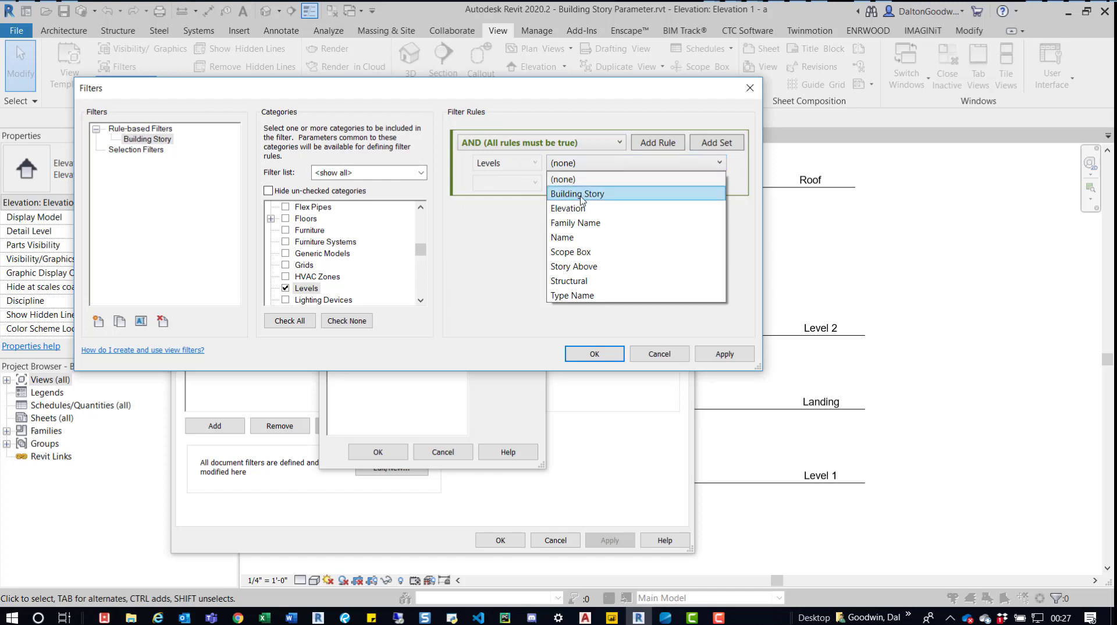
click(585, 196)
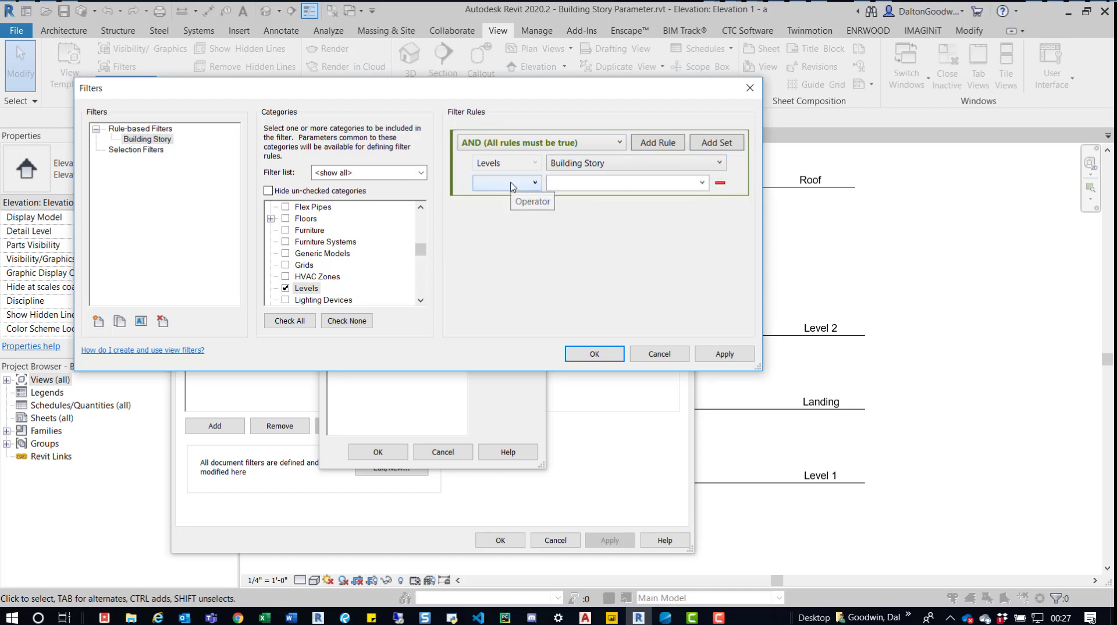
click(519, 185)
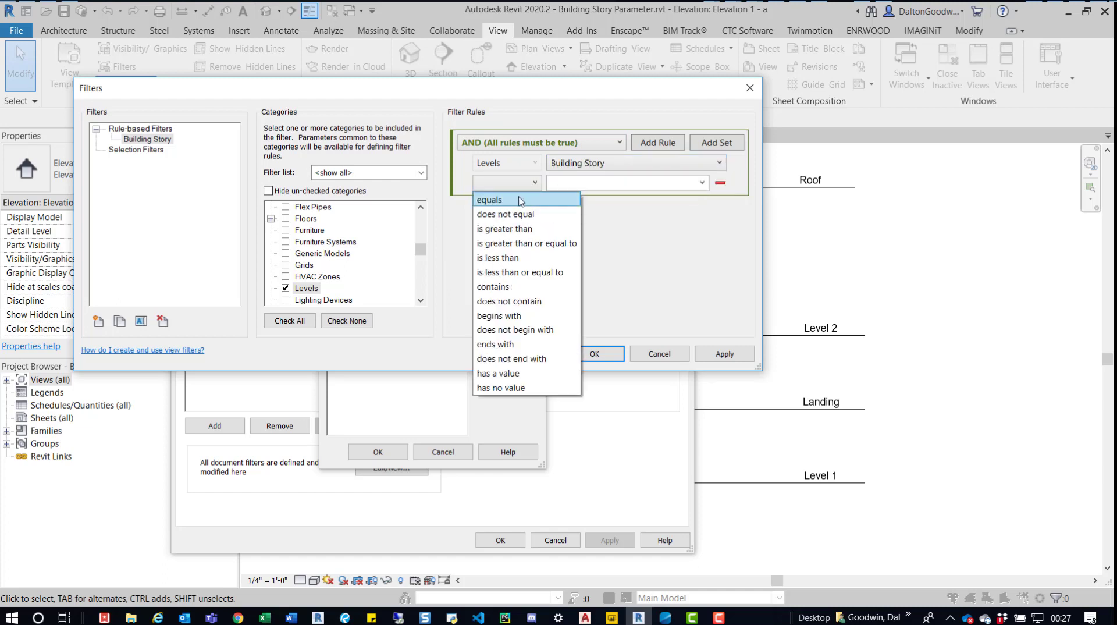
click(519, 200)
click(675, 184)
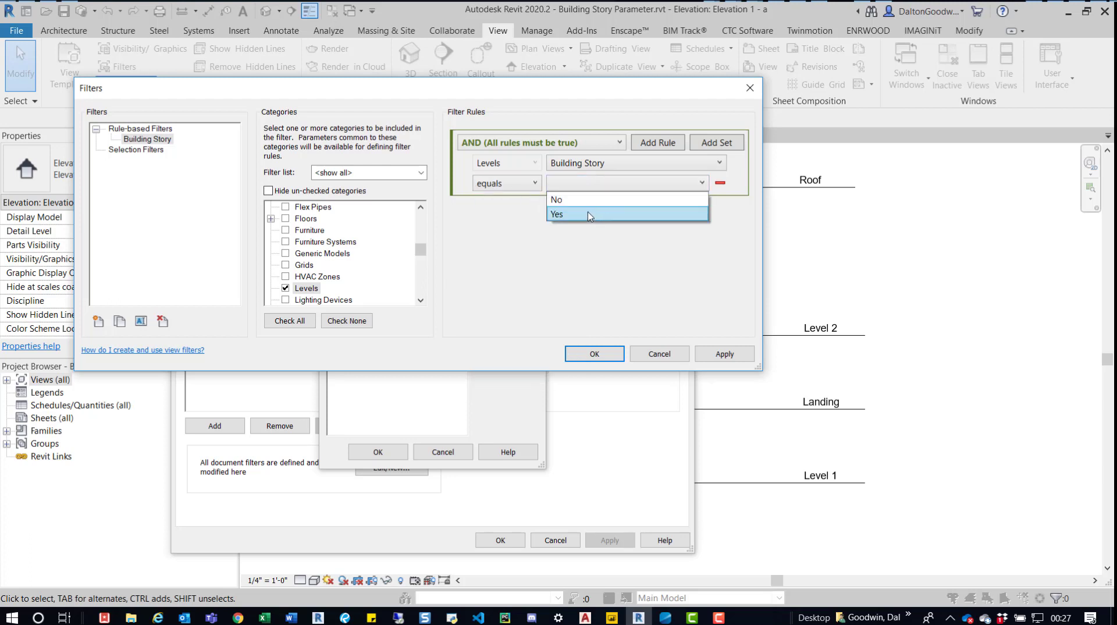
click(563, 217)
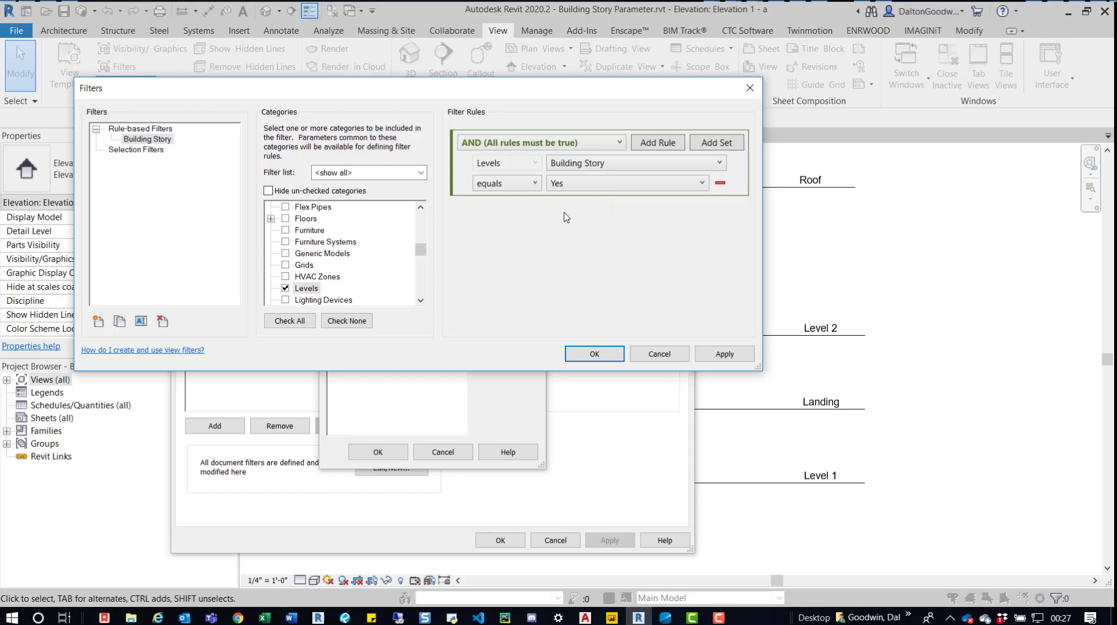
click(593, 357)
click(378, 452)
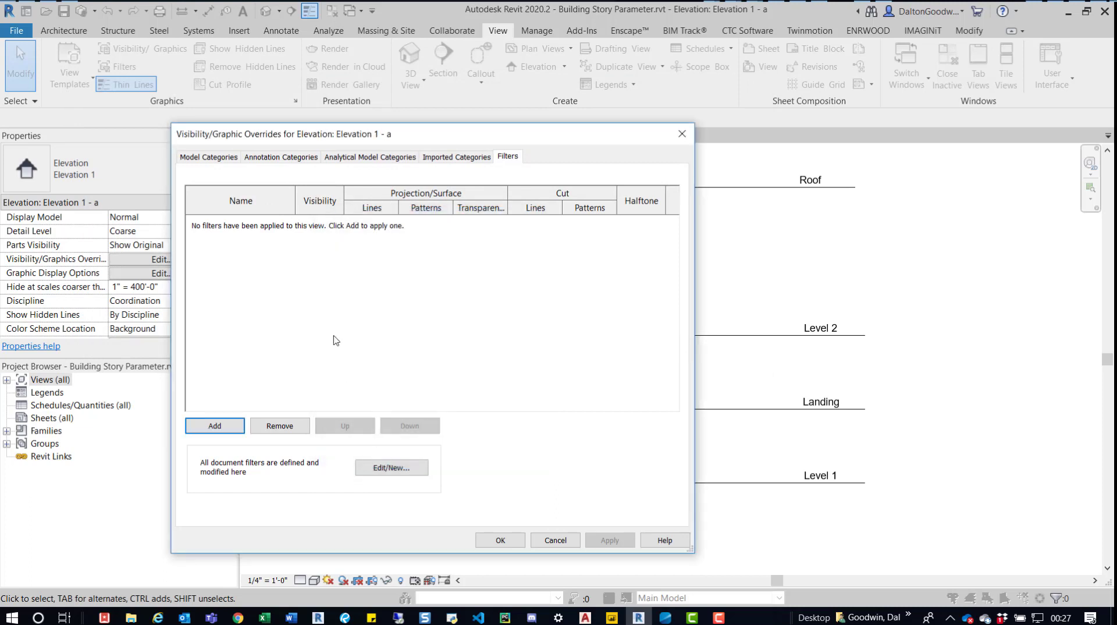
- Add the Building Story filter to the elevation view and apply the visibility/graphics overrides
click(215, 426)
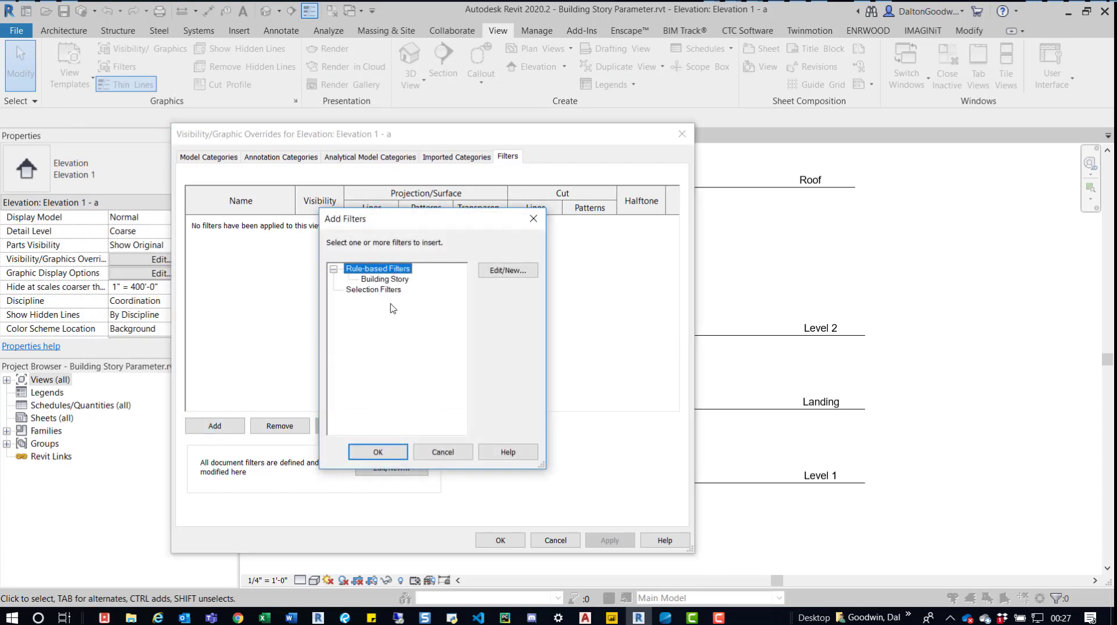
click(389, 280)
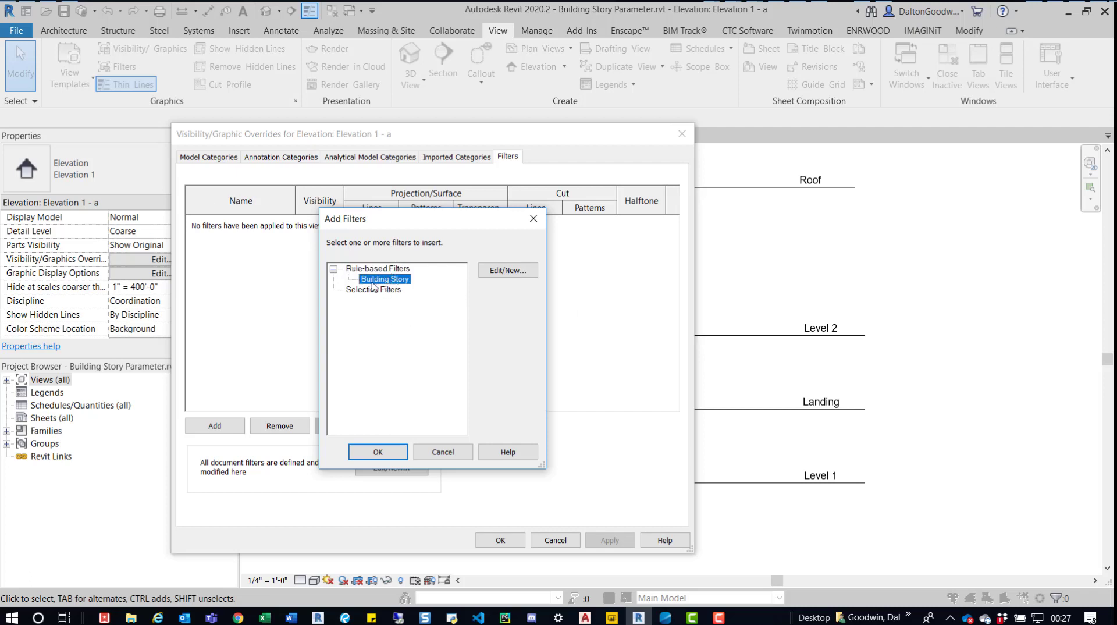
click(379, 454)
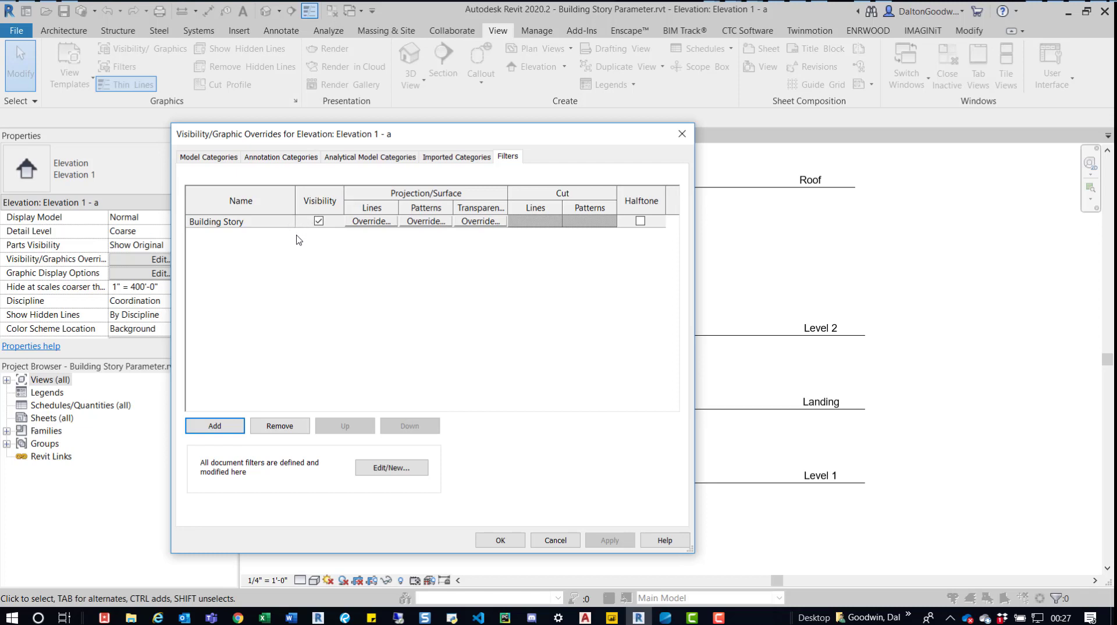
click(318, 221)
click(518, 542)
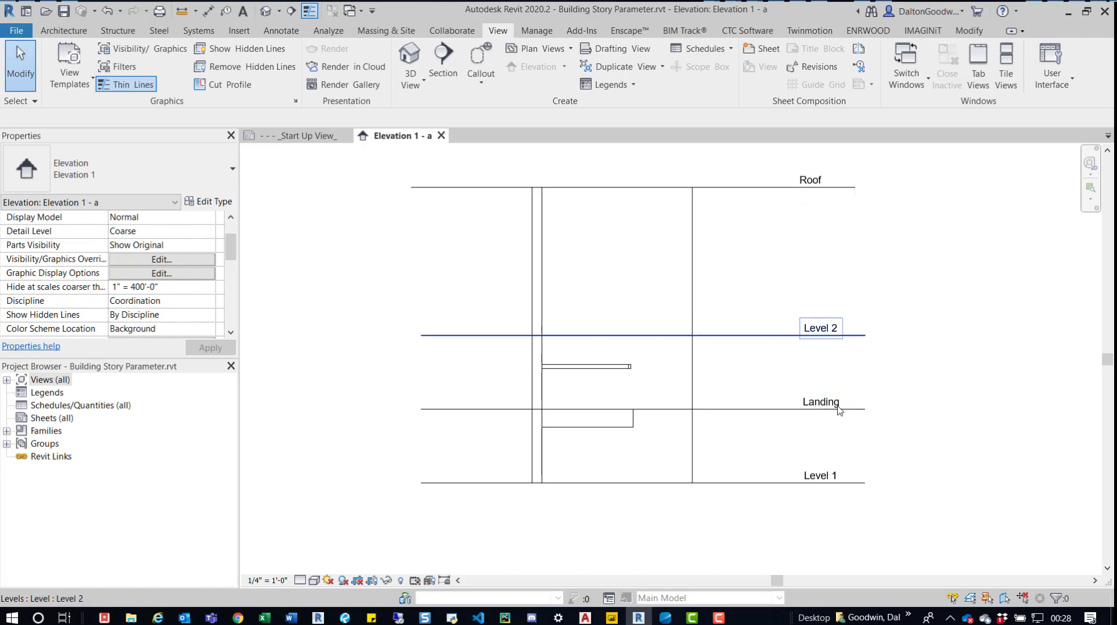
- Check the Building Story setting of Level 1, Landing and Level 2 in their properties
click(803, 482)
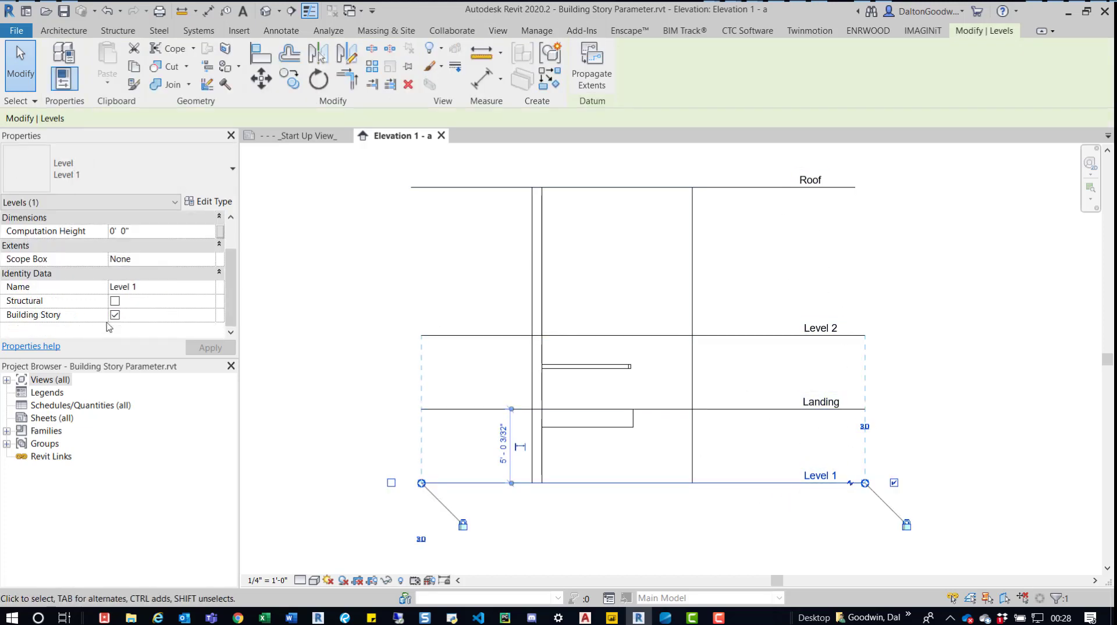
click(908, 414)
click(803, 411)
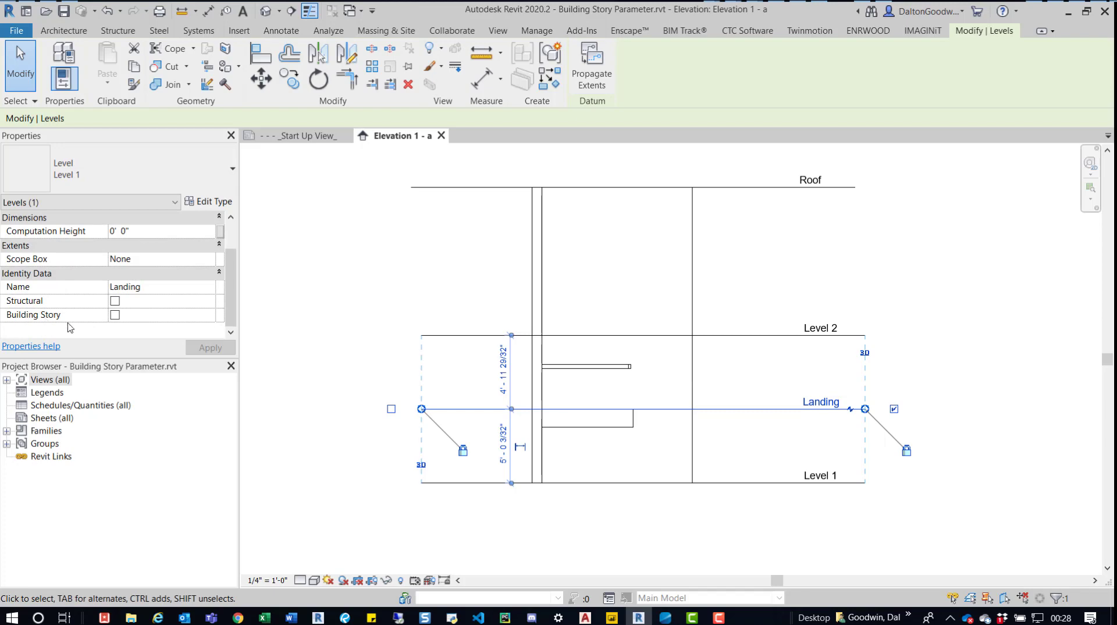
click(966, 322)
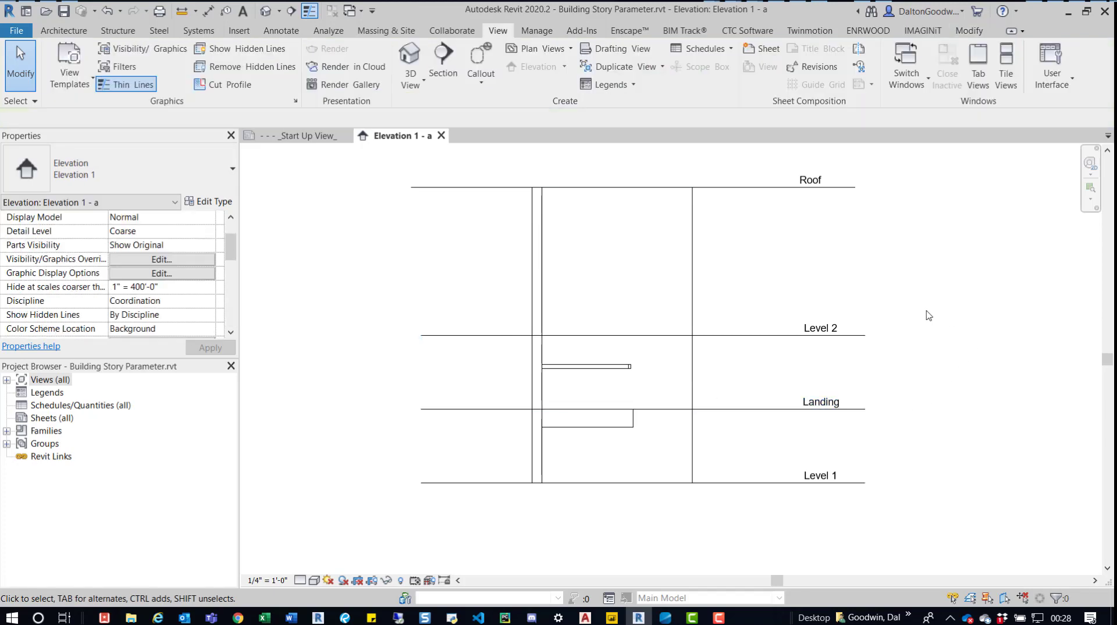
click(838, 349)
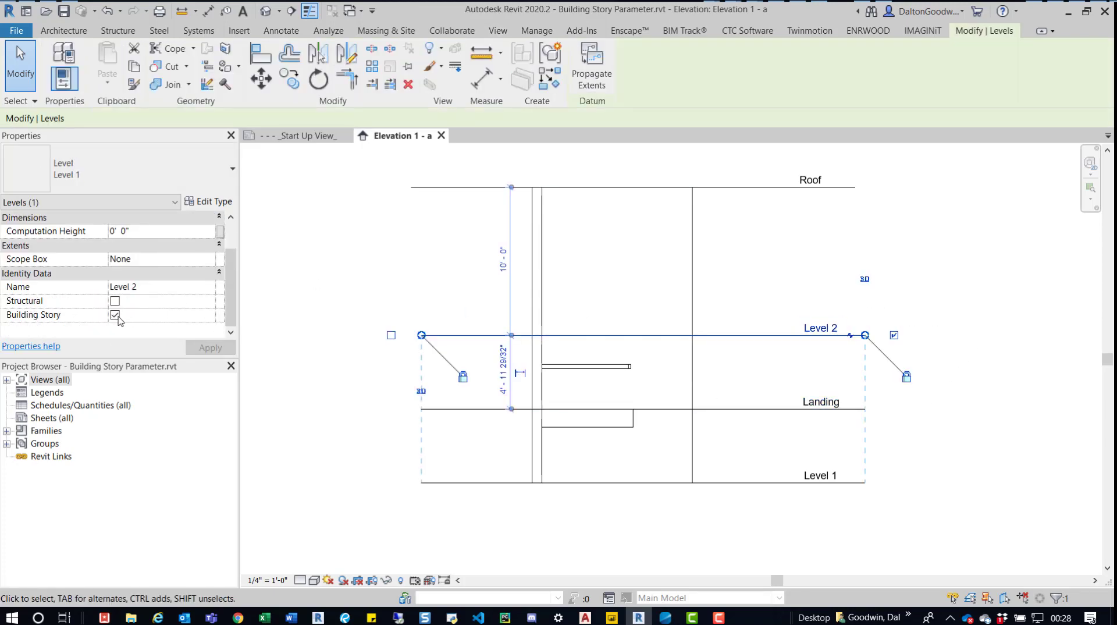
- Check the Building Story setting of the Roof level in its properties and clear the selection
click(946, 167)
click(803, 187)
click(968, 277)
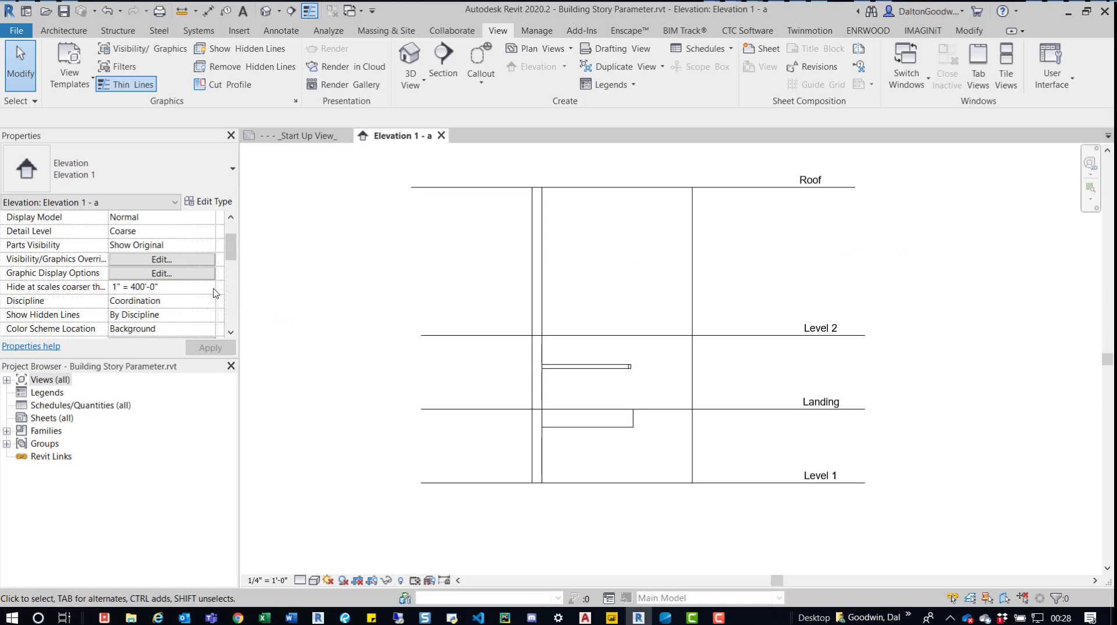
- Turn off the visibility of the Building Story filter in the elevation view's visibility/graphic overrides and confirm
click(162, 260)
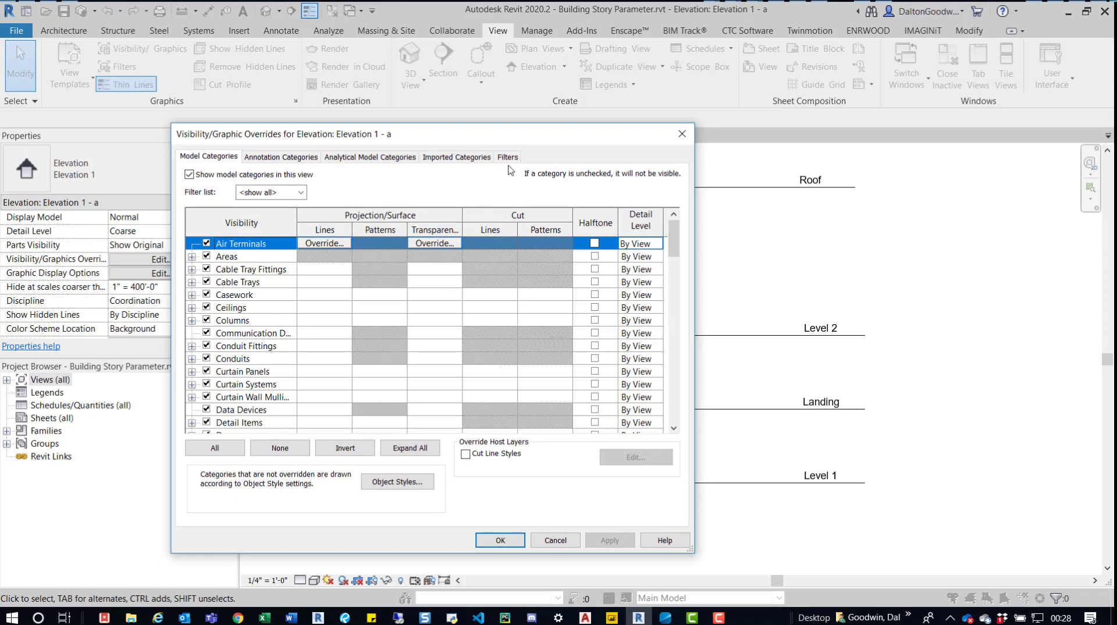
click(508, 157)
click(320, 222)
click(511, 545)
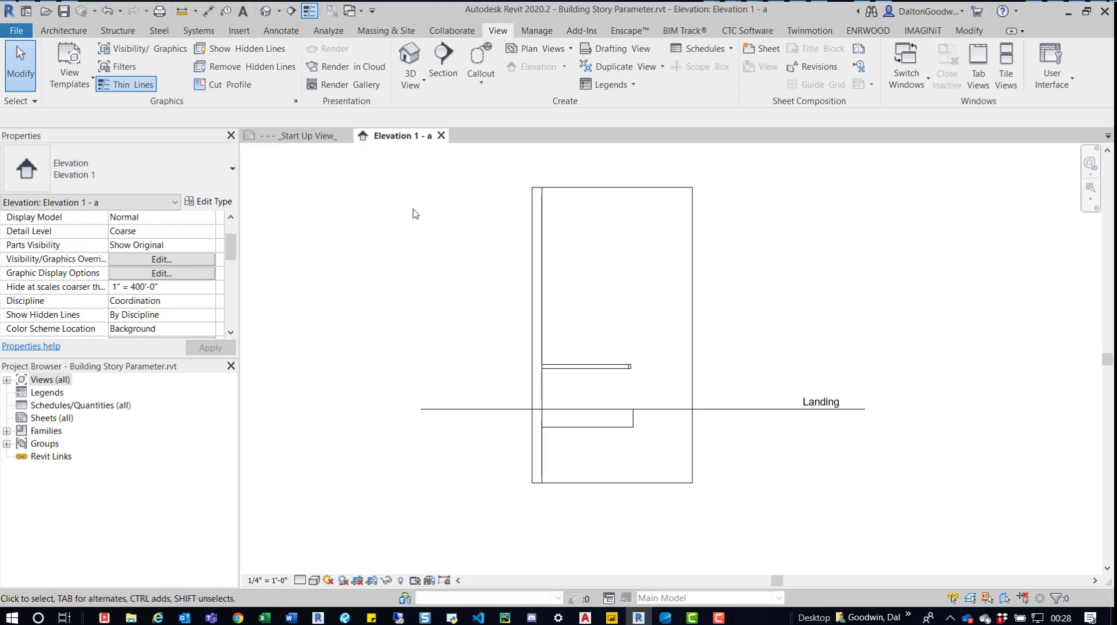
- Edit the Building Story filter rule so that Building Story equals No, and apply it to the elevation view's visibility/graphic overrides
click(161, 260)
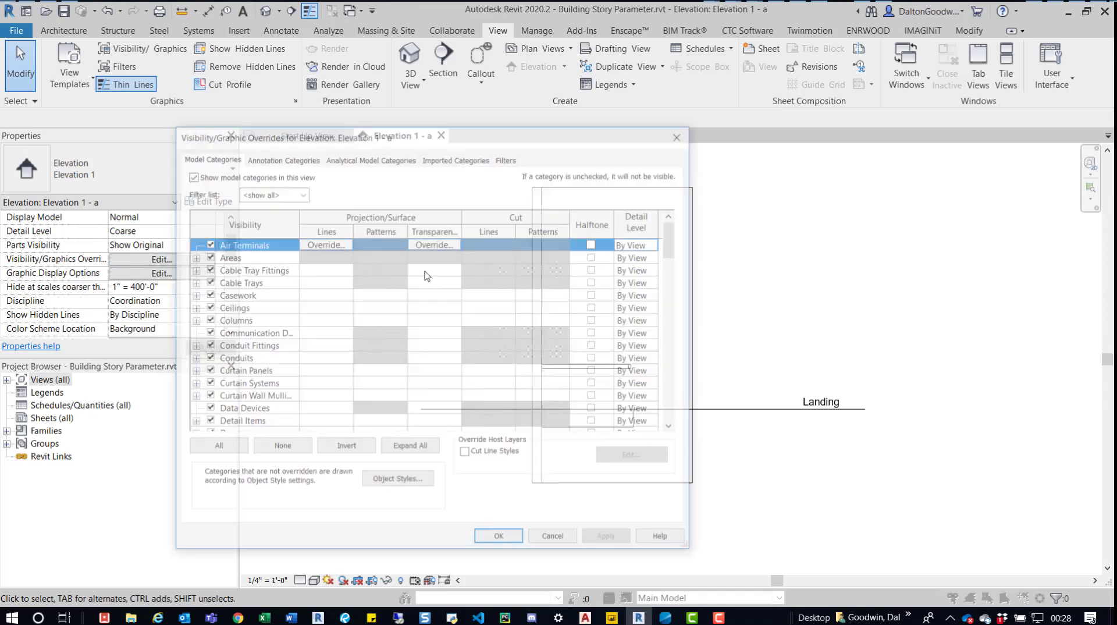
click(507, 157)
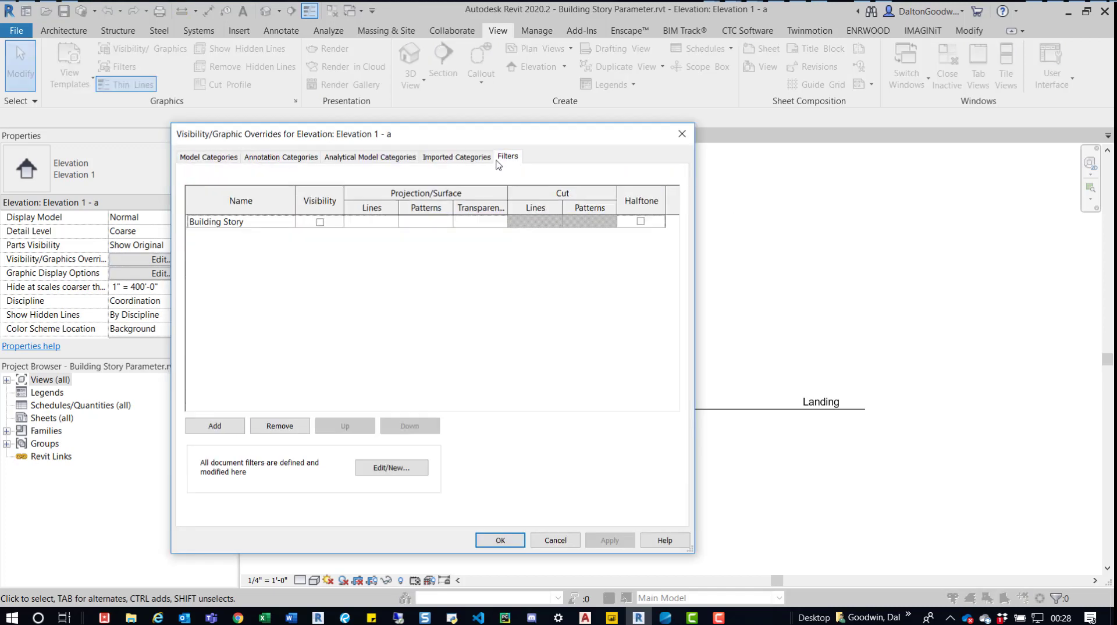
click(242, 222)
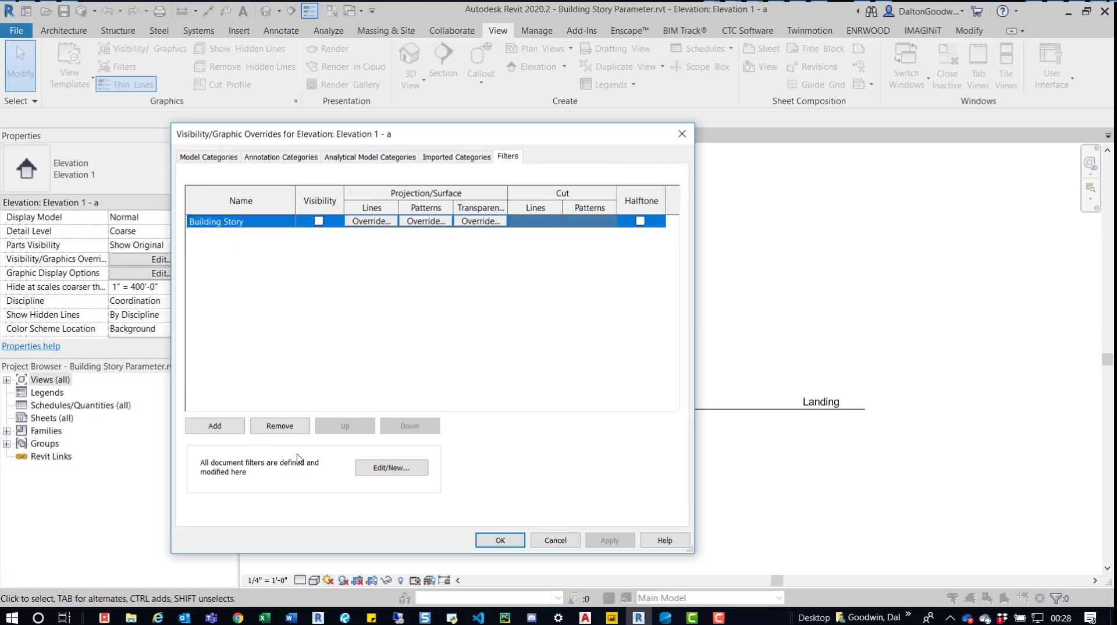
click(415, 476)
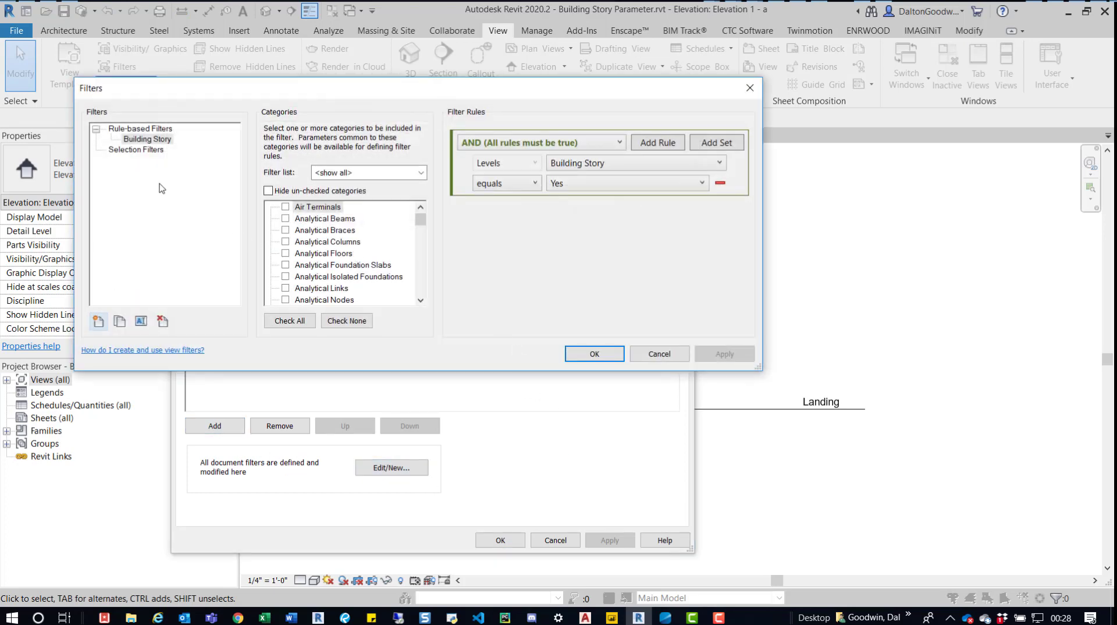
click(165, 140)
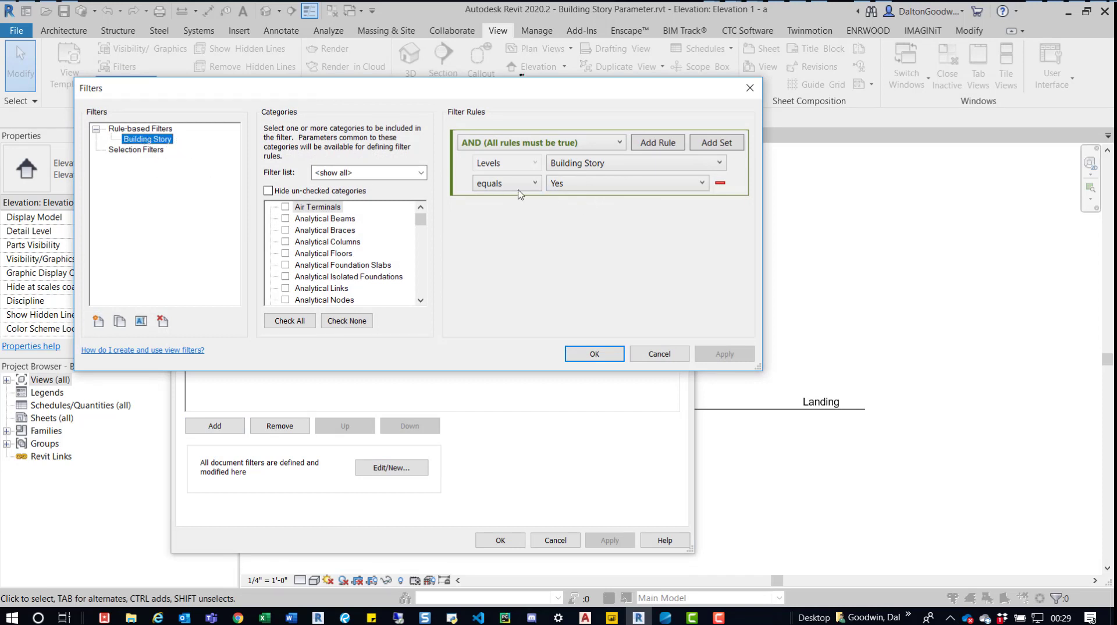
click(592, 189)
click(570, 213)
click(594, 354)
click(500, 540)
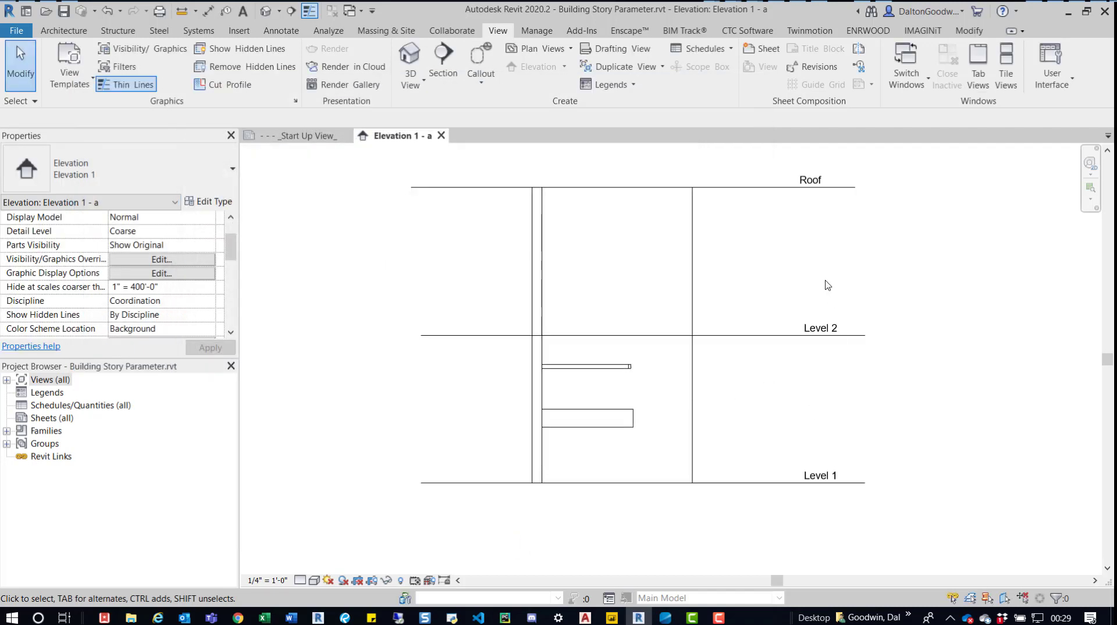